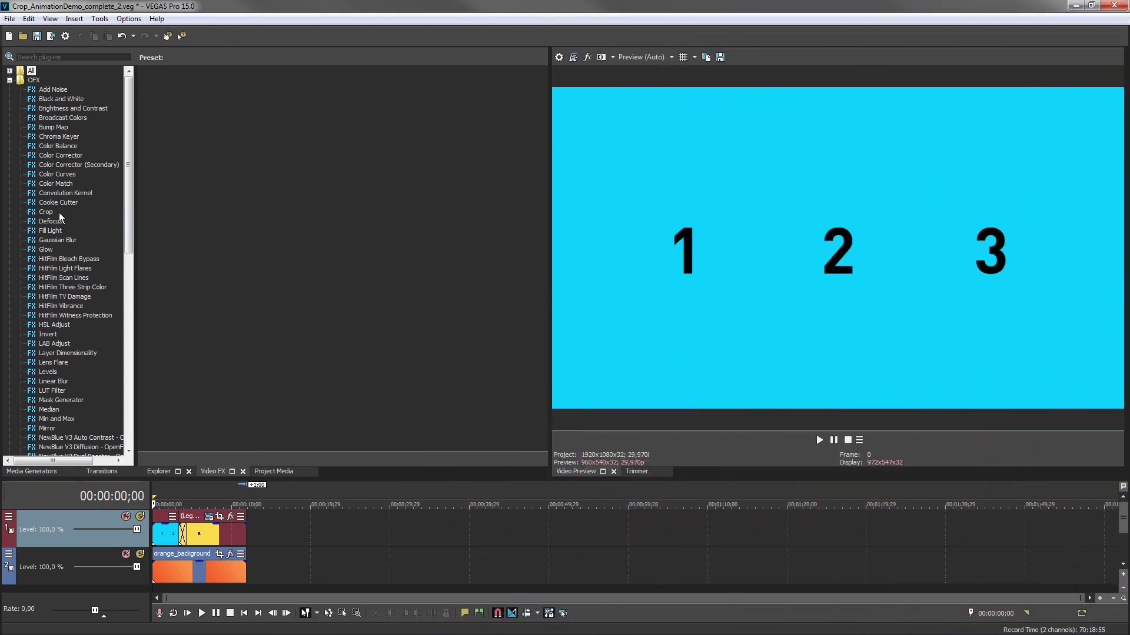
- Drag the Crop plug-in from Video FX onto the Track 1 header
click(48, 213)
drag(50, 214, 82, 539)
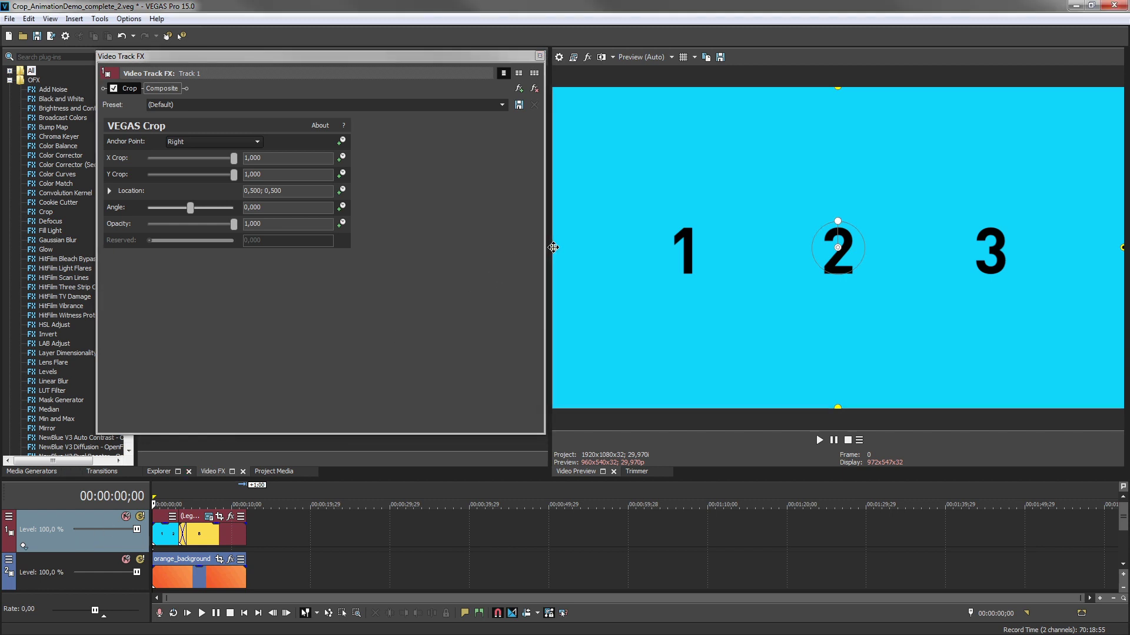
- Trim the left, bottom, right and top crop edges until only the 2 tile remains
drag(553, 247, 759, 247)
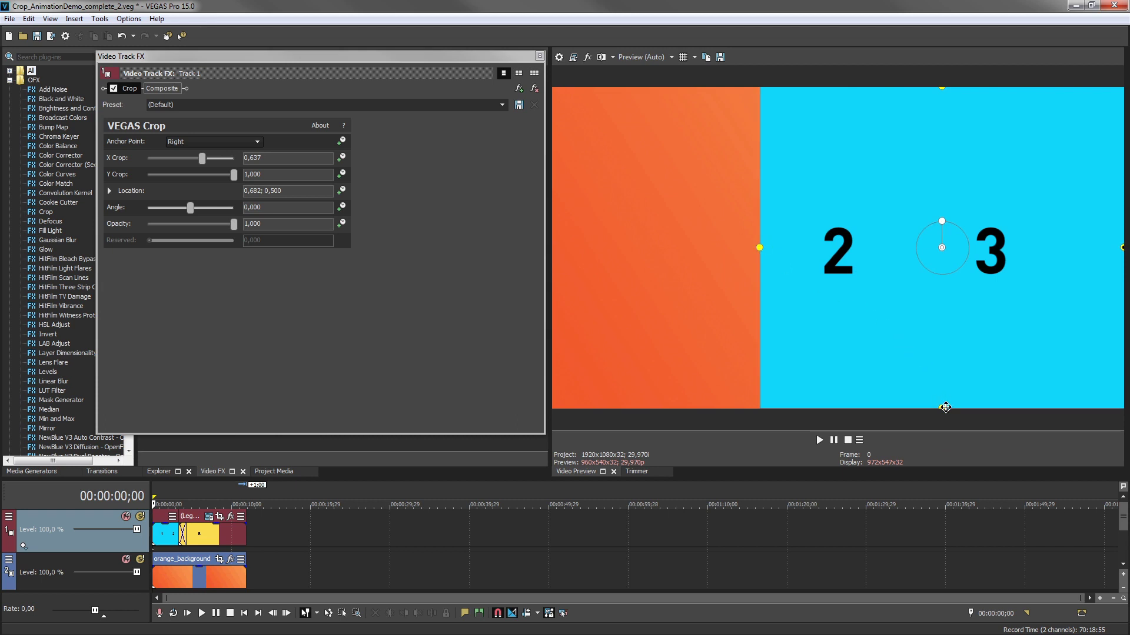
drag(941, 407, 941, 301)
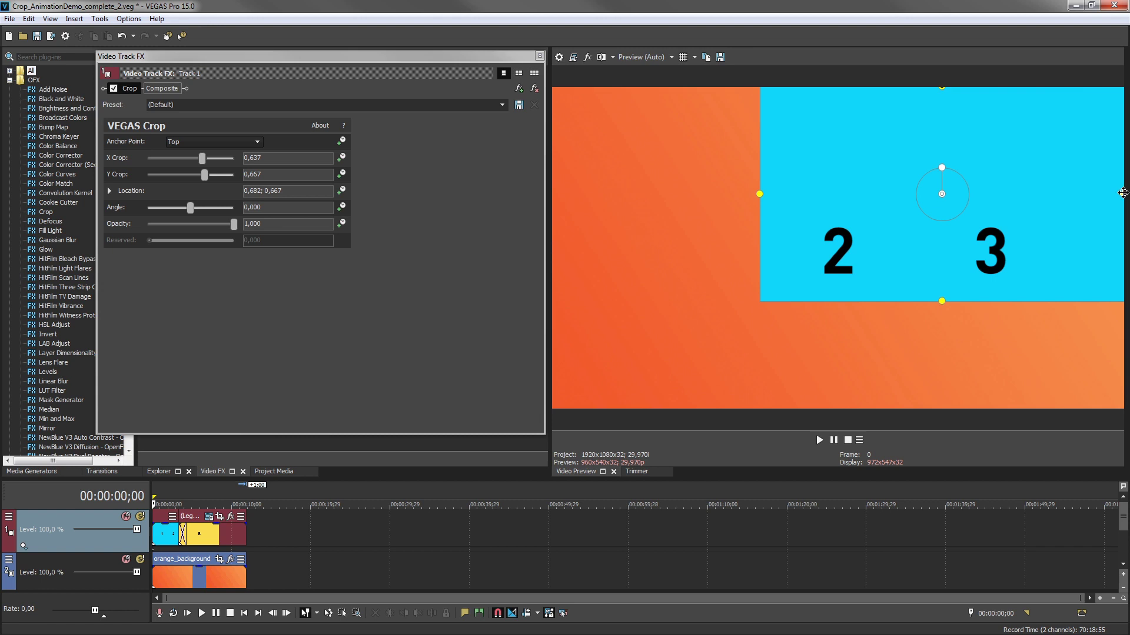
drag(1123, 193, 912, 223)
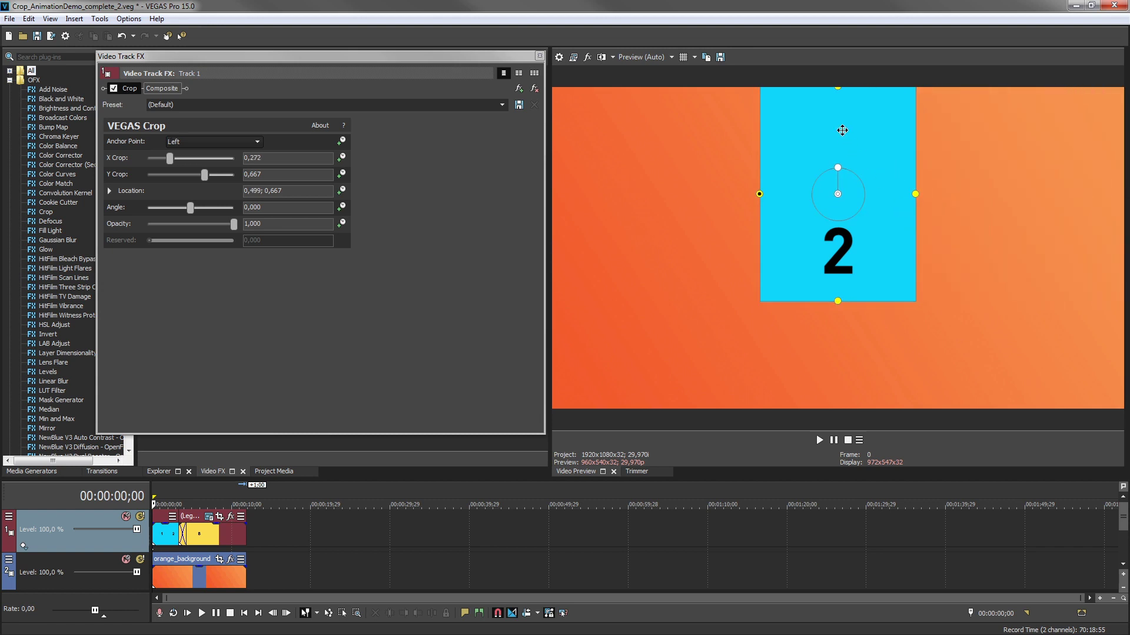
drag(837, 87, 847, 202)
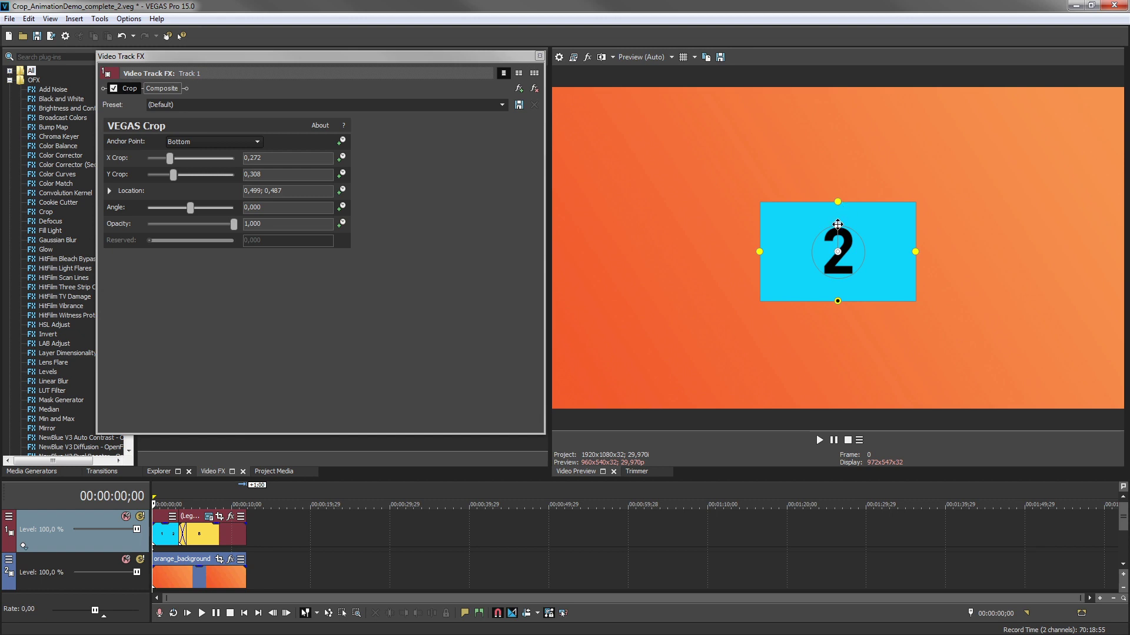
- Rotate the cropped 2 card to an angle near -34 and play back the result
drag(838, 224, 822, 229)
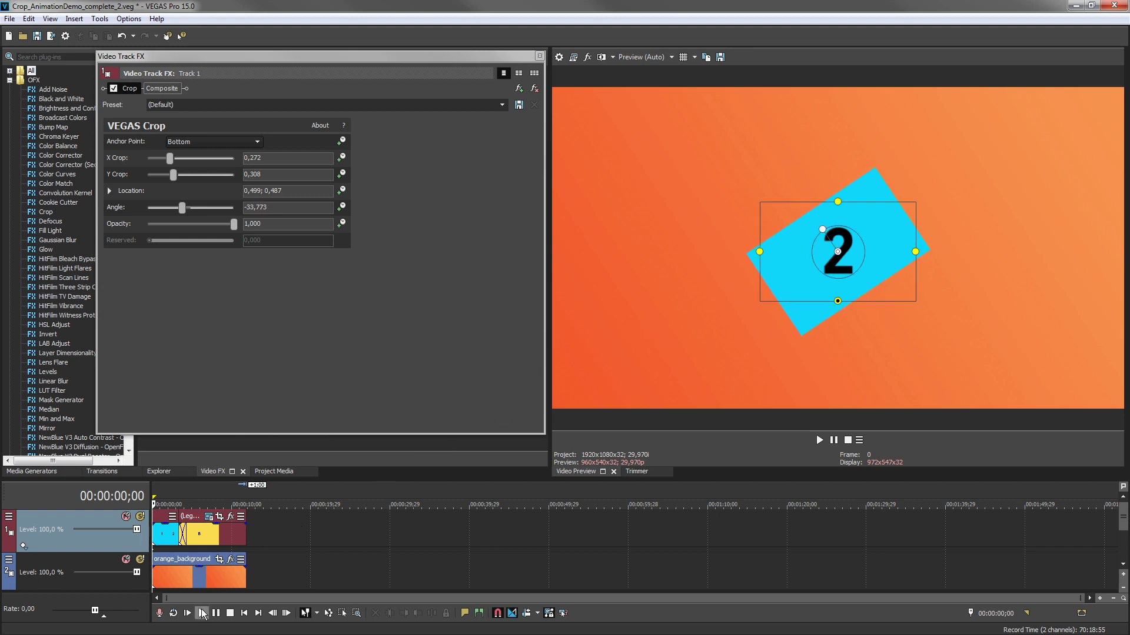
click(202, 612)
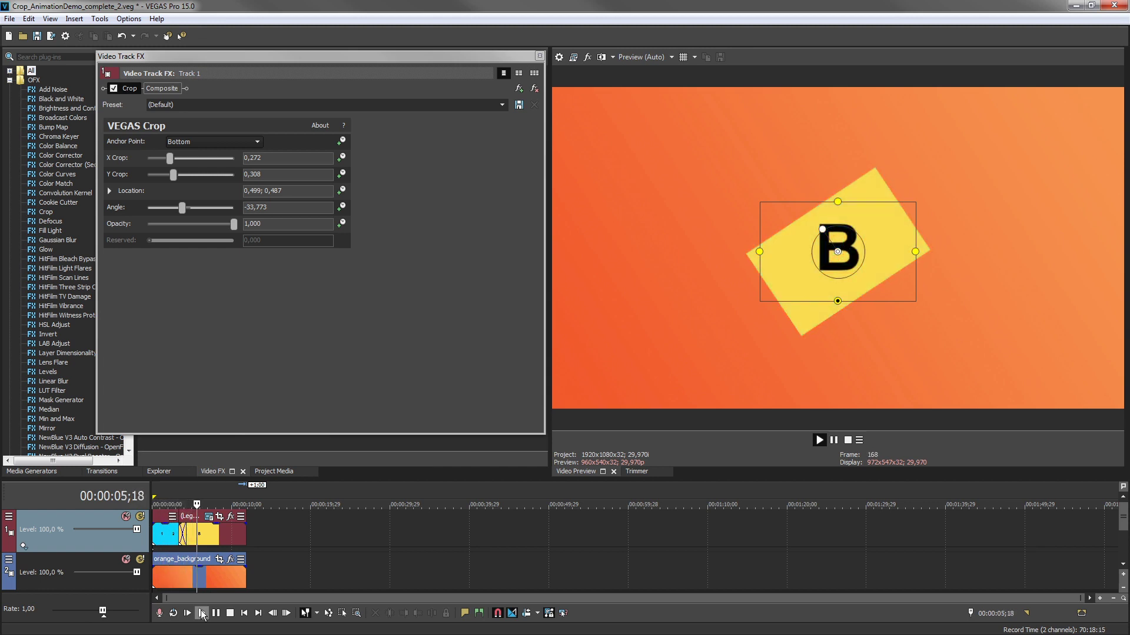
click(231, 613)
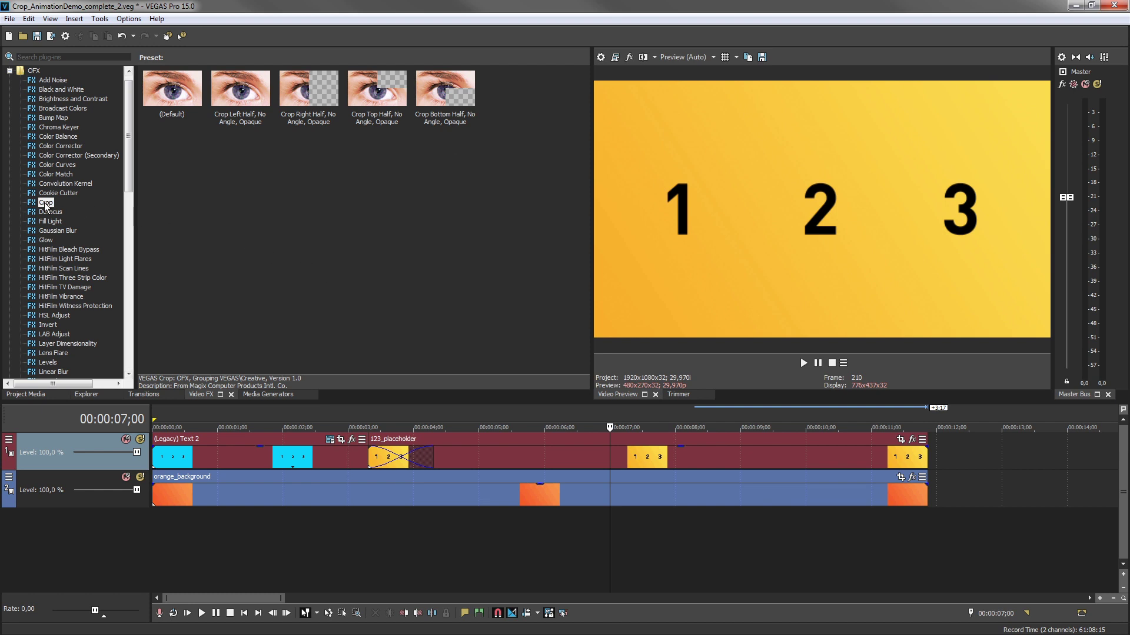
- Drop a fresh Crop plug-in onto Track 1 of the yellow 1 2 3 project
drag(44, 203, 51, 440)
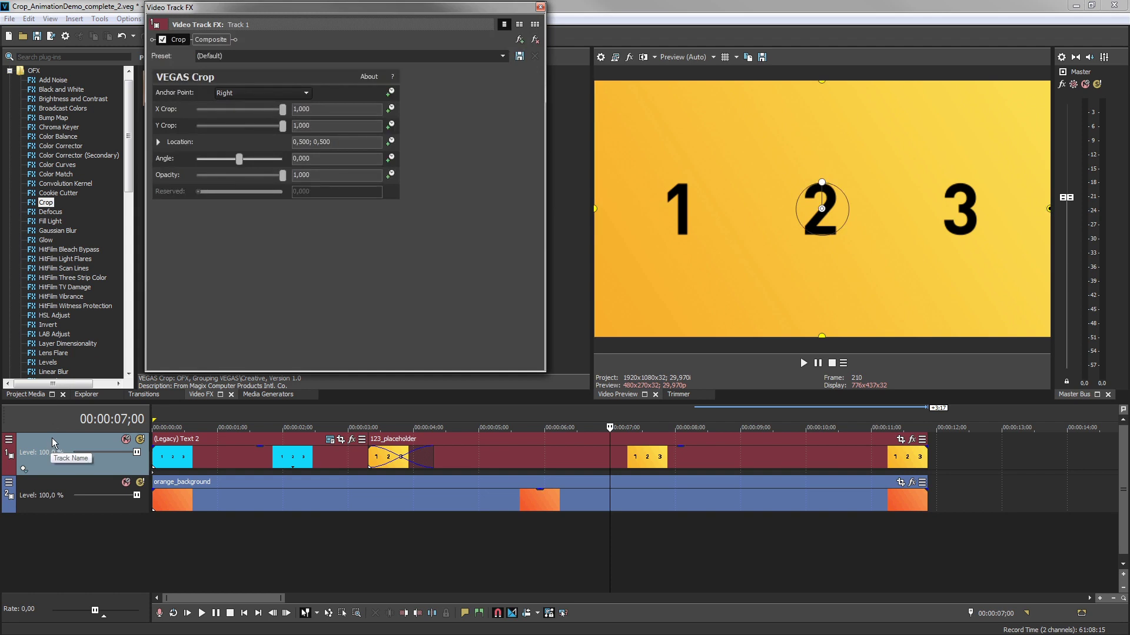
- Animate Anchor Point, X Crop, Y Crop, Location and Angle, syncing keyframes to 00:00:07;01
click(391, 93)
click(391, 109)
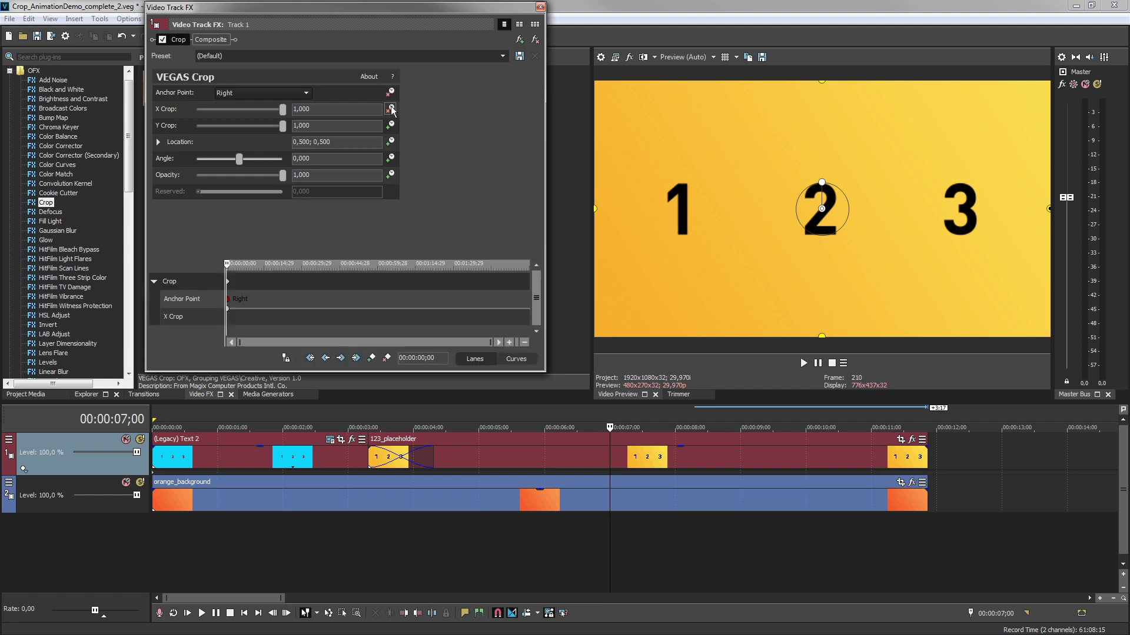
click(390, 125)
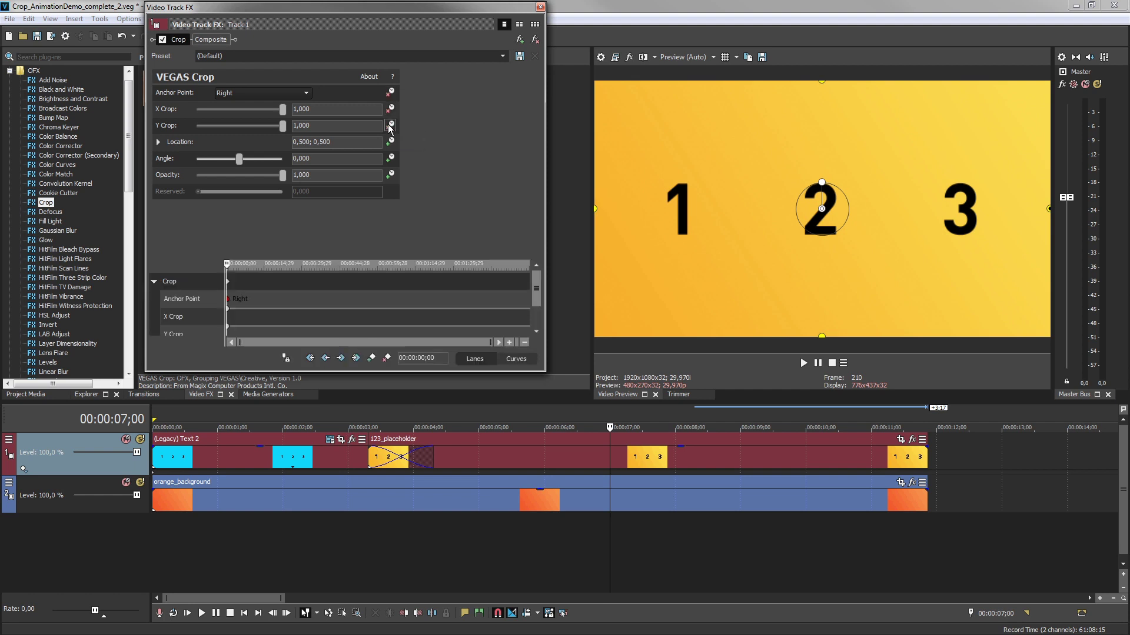
click(391, 142)
click(390, 175)
drag(610, 427, 611, 428)
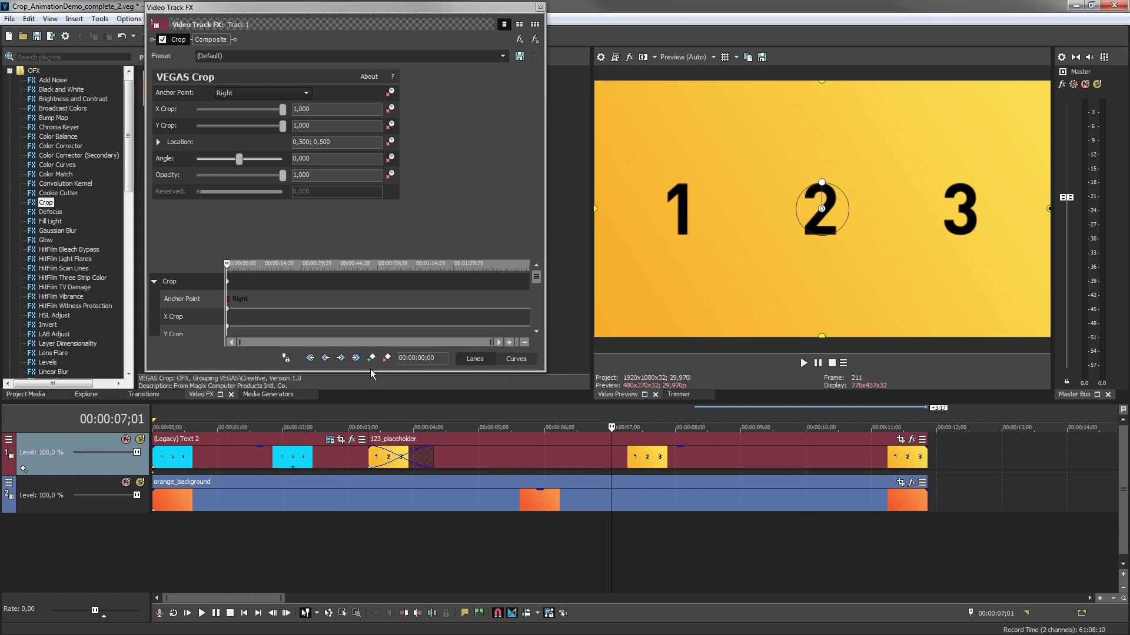
click(287, 359)
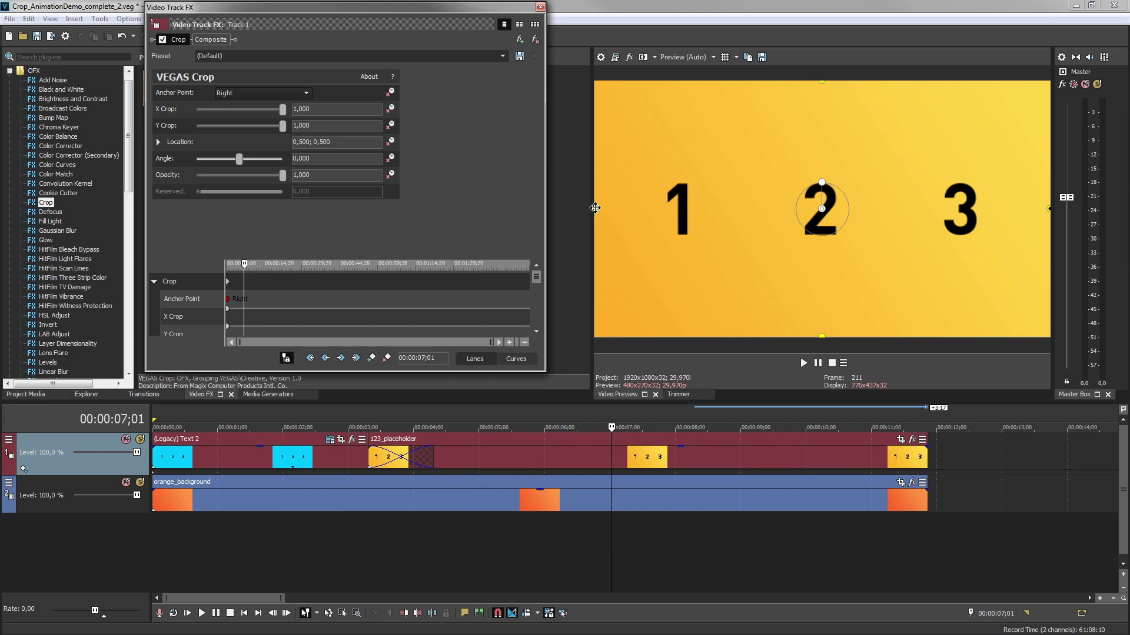
- Crop the left, right, bottom and top edges at 7 seconds to box in the 2
drag(596, 209, 775, 194)
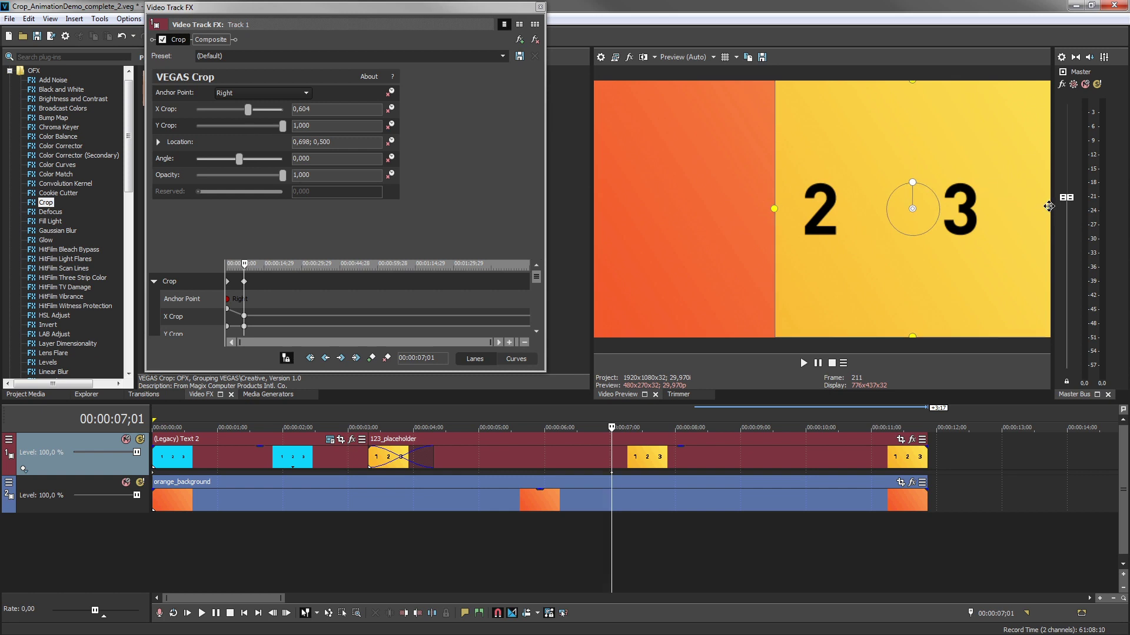
drag(1049, 206, 863, 221)
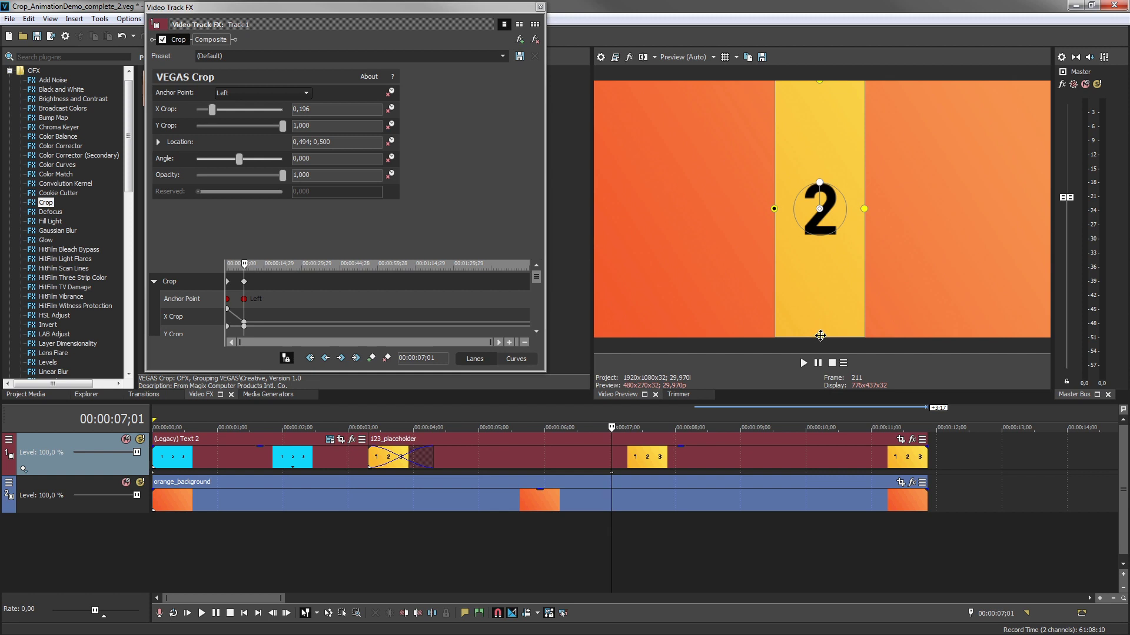
drag(819, 336, 820, 259)
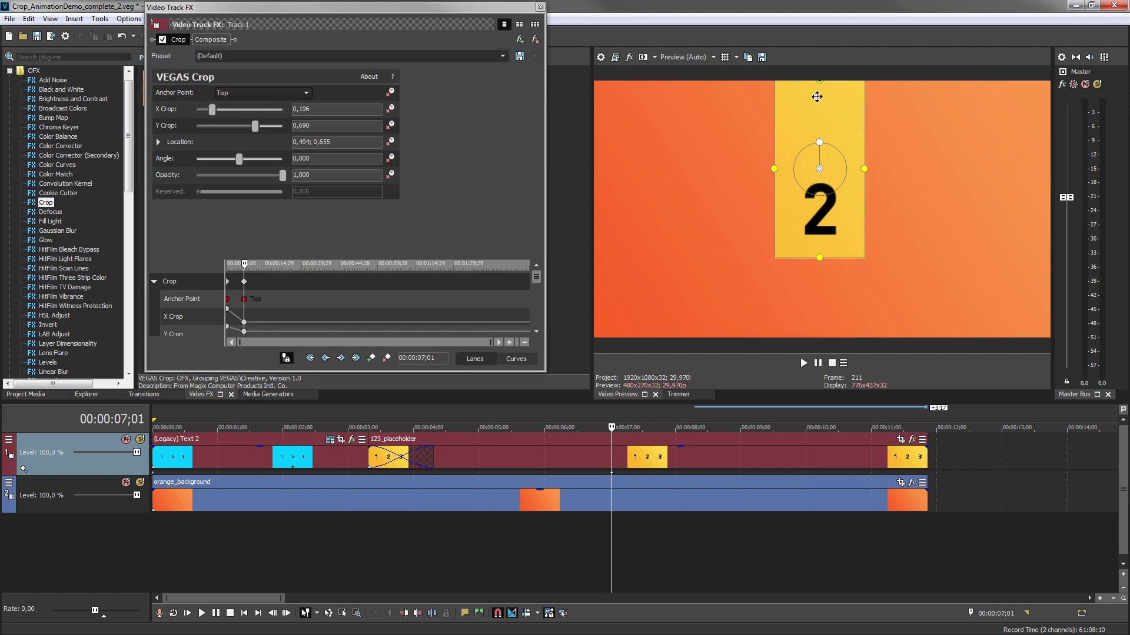
drag(820, 80, 817, 158)
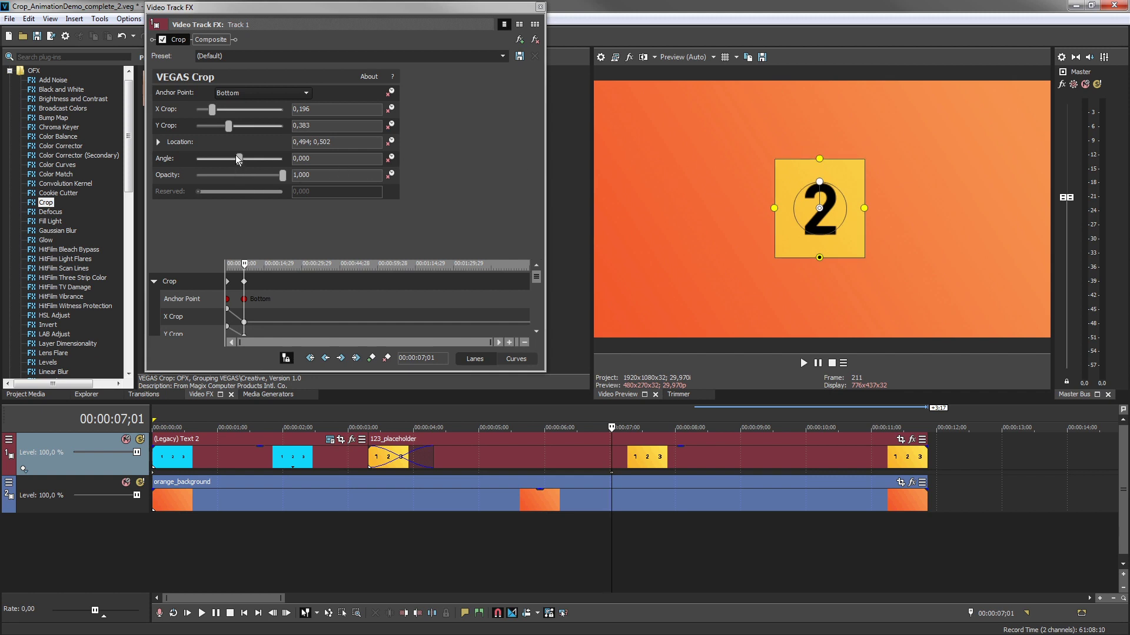
- Tilt the crop box about -30 degrees and play the animation from the start
drag(238, 160, 233, 163)
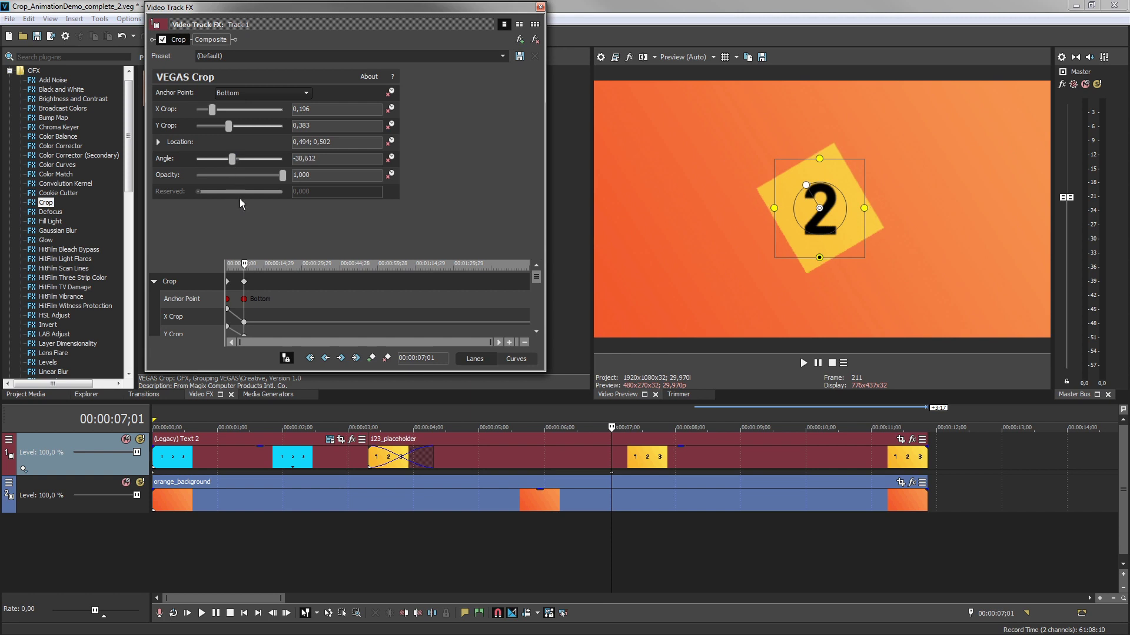
drag(247, 267, 220, 270)
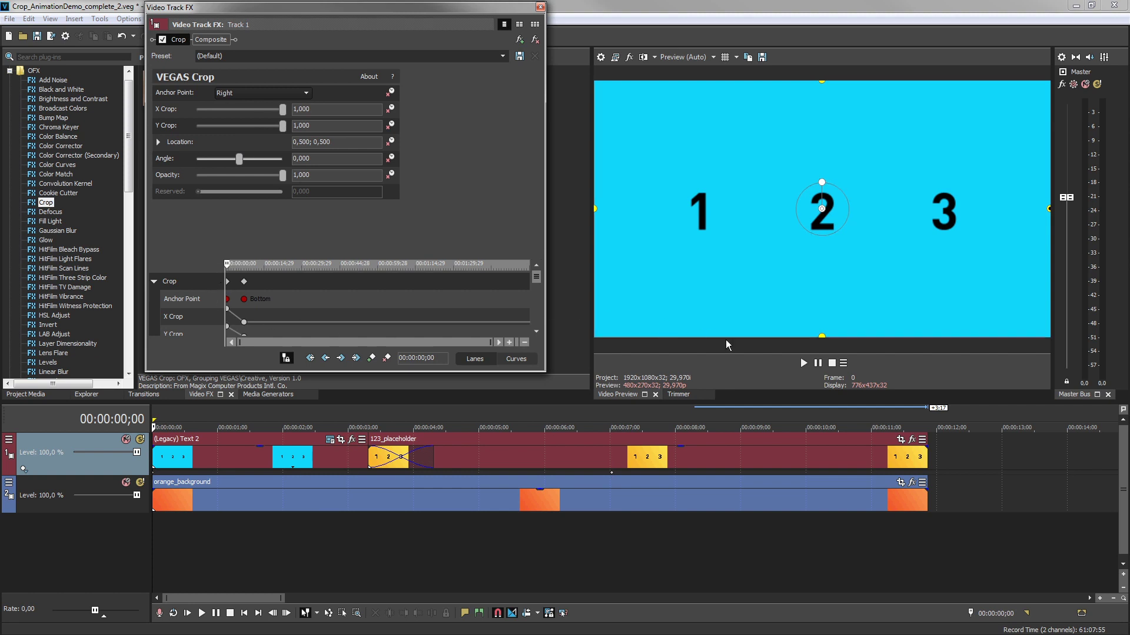
click(803, 363)
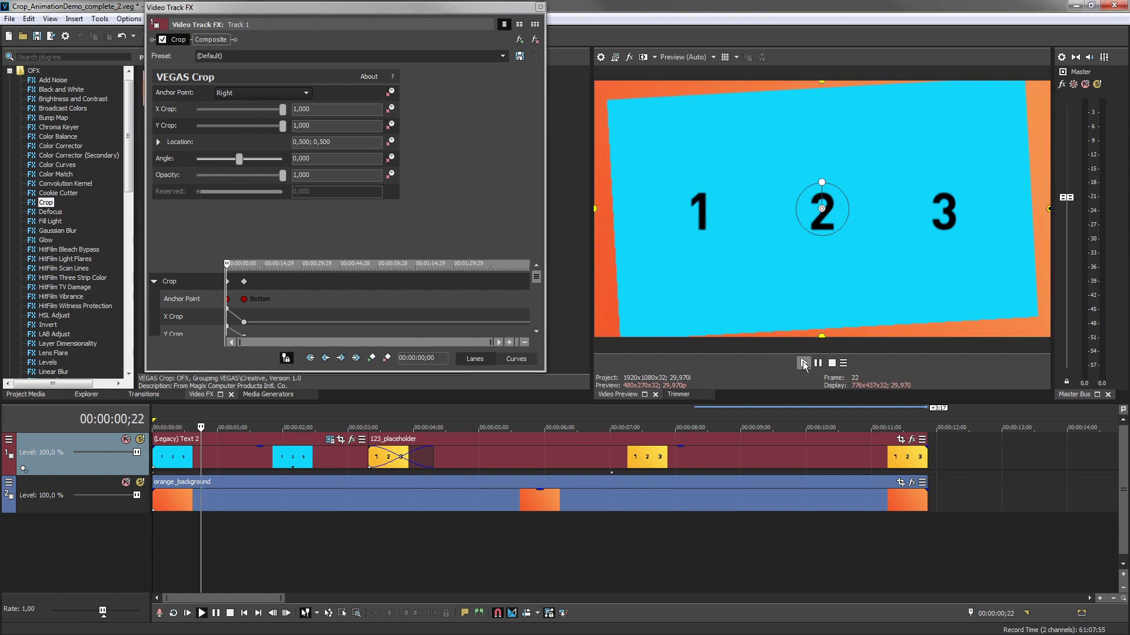